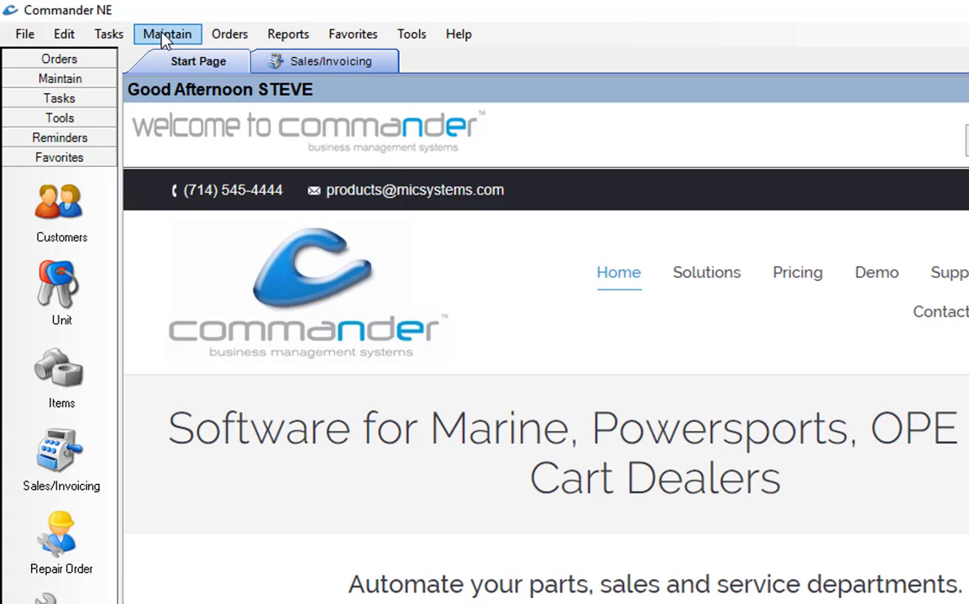
# - Open Maintain > Preferences and show the Task pages with the Invoice print settings
pyautogui.click(166, 36)
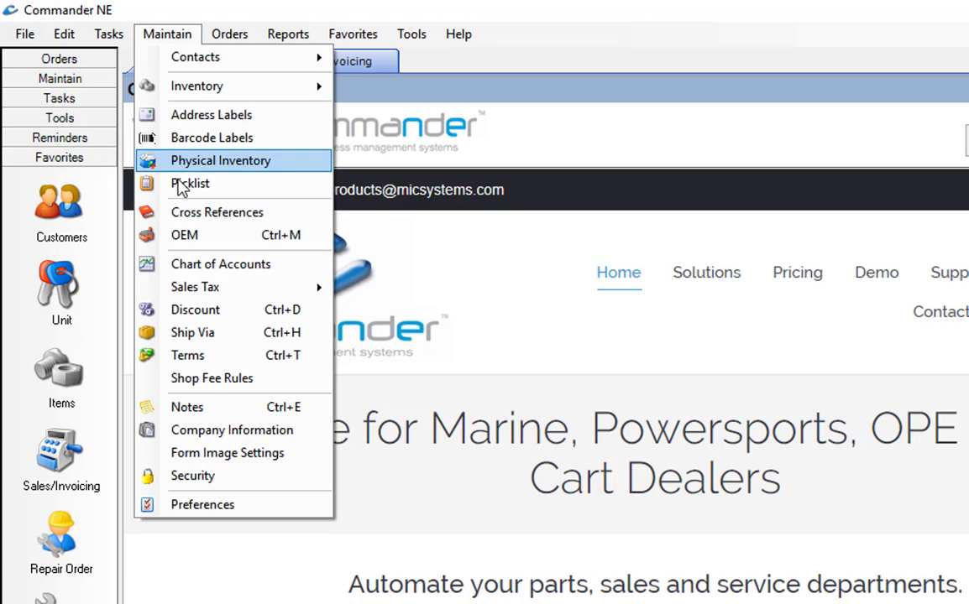
pyautogui.click(202, 502)
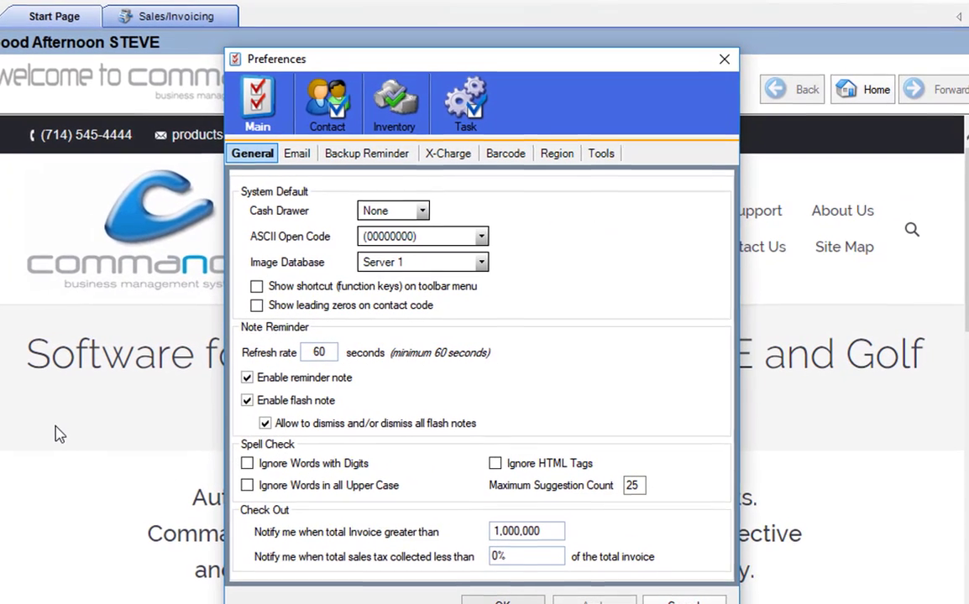
pyautogui.click(471, 106)
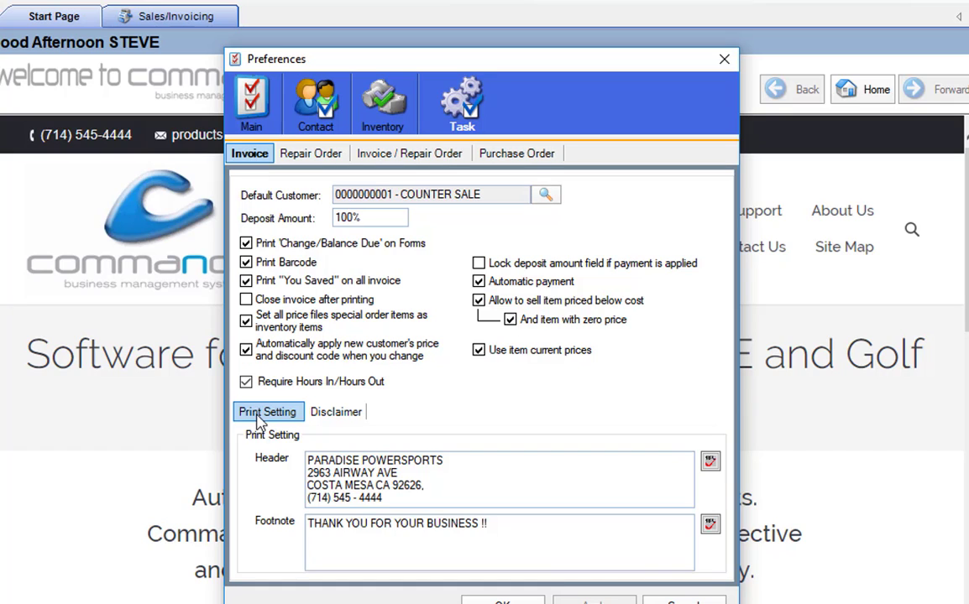
# - Select and deselect the invoice Header text to review the shop details and thank-you footnote
pyautogui.moveTo(382, 498); pyautogui.dragTo(300, 461)
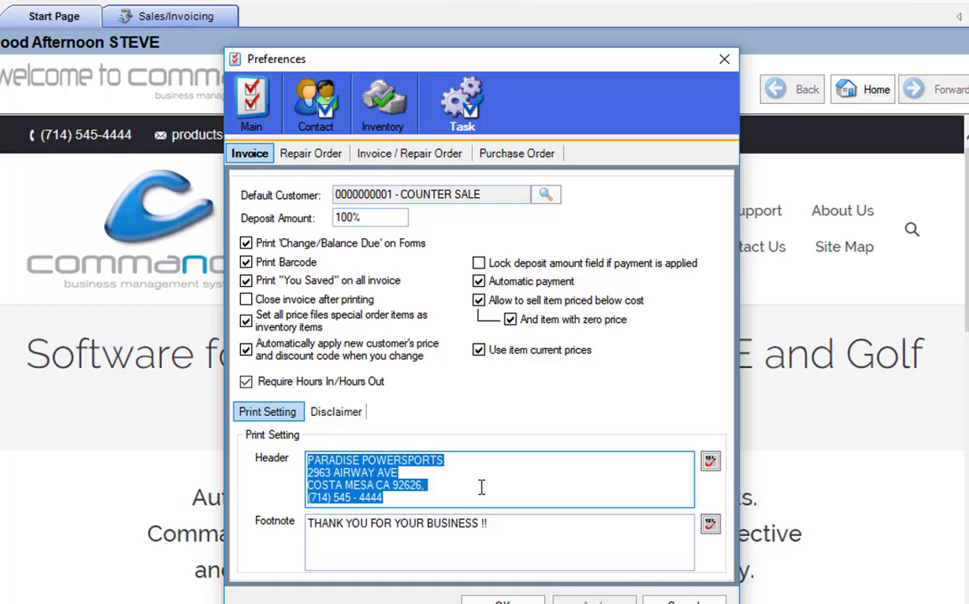
pyautogui.click(411, 496)
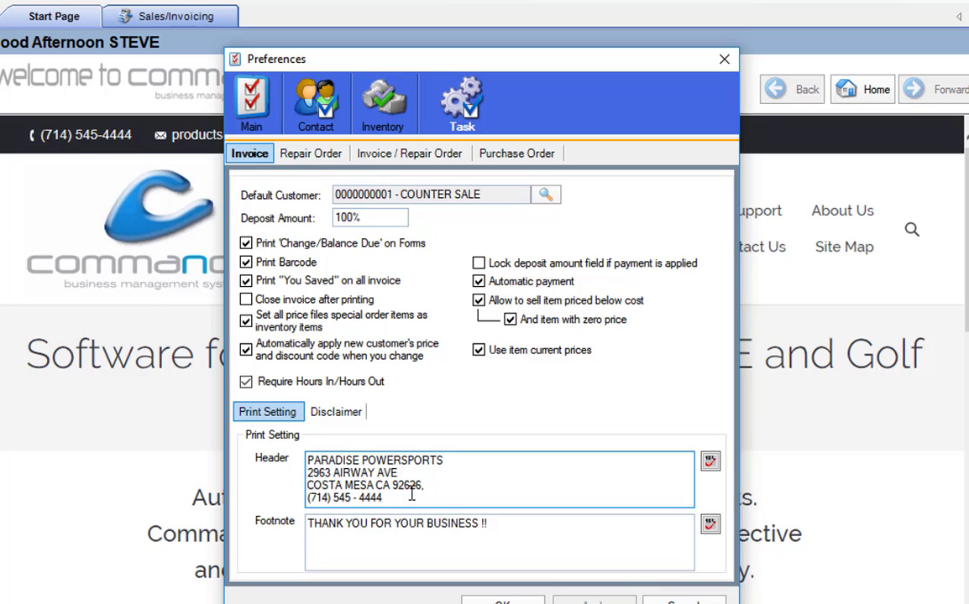
pyautogui.hotkey('ctrl', 'a')
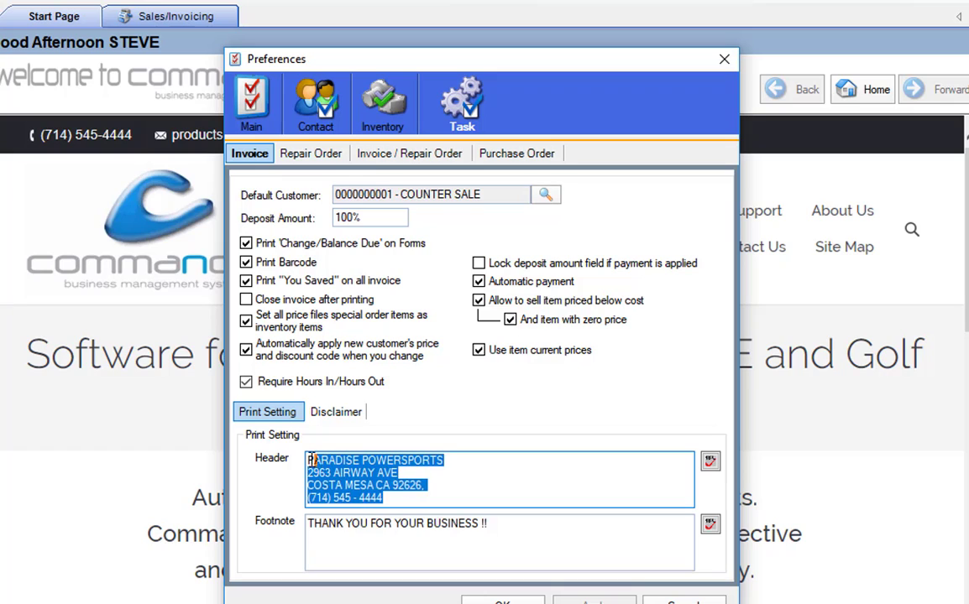
pyautogui.click(408, 504)
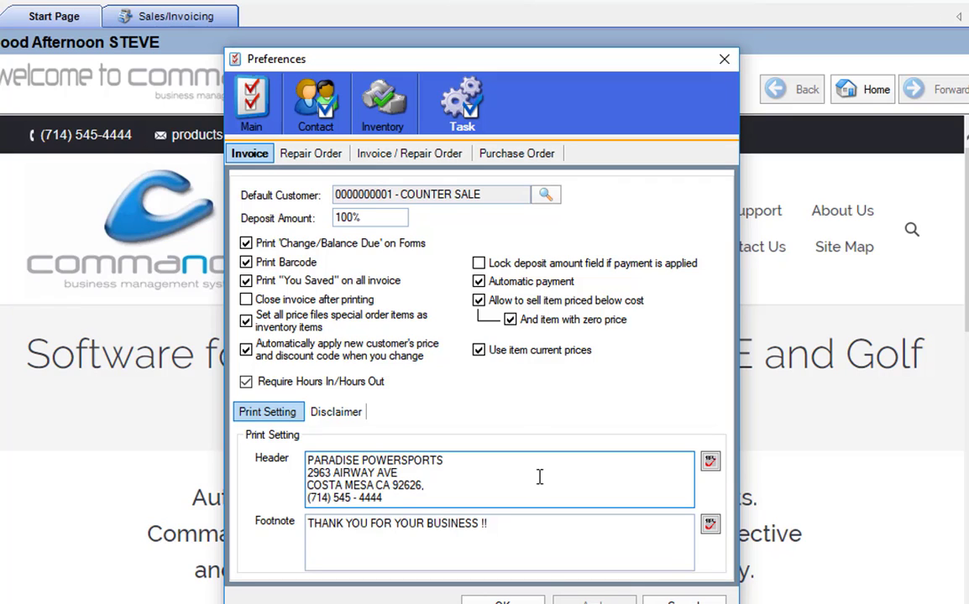
# - Review the Repair Order print Header text, then close Preferences with OK
pyautogui.click(297, 160)
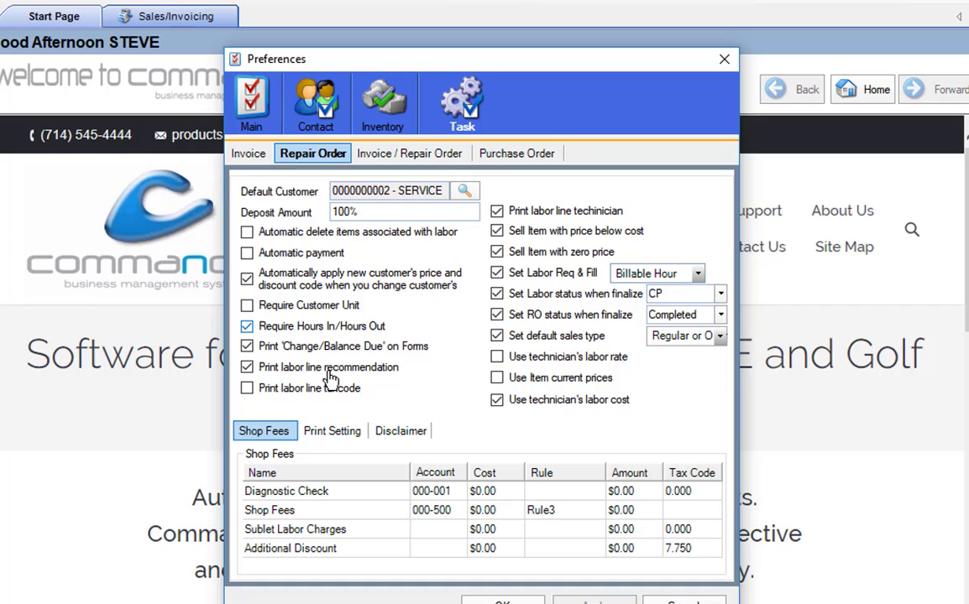
pyautogui.click(330, 441)
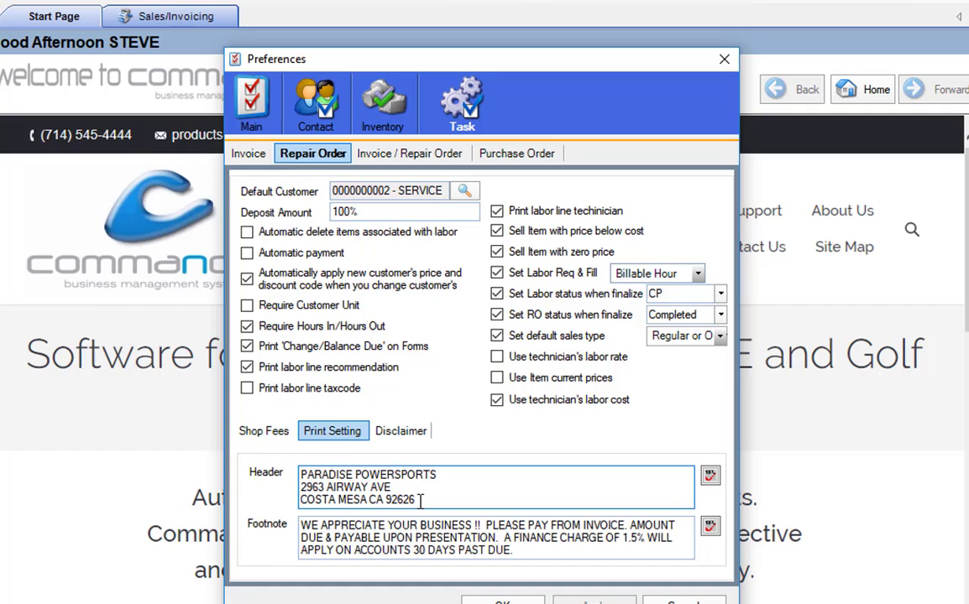
pyautogui.moveTo(416, 500); pyautogui.dragTo(301, 475)
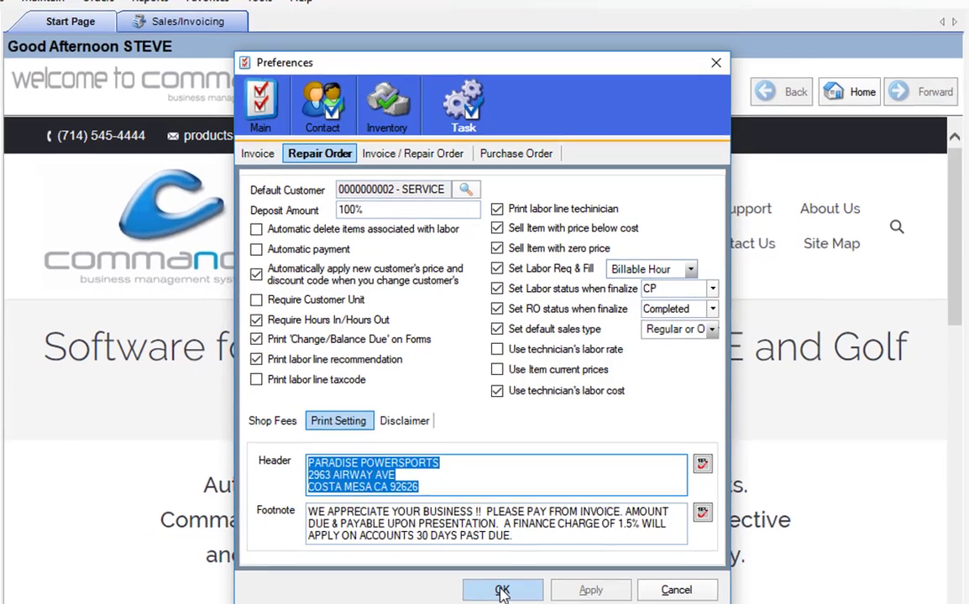
pyautogui.click(502, 600)
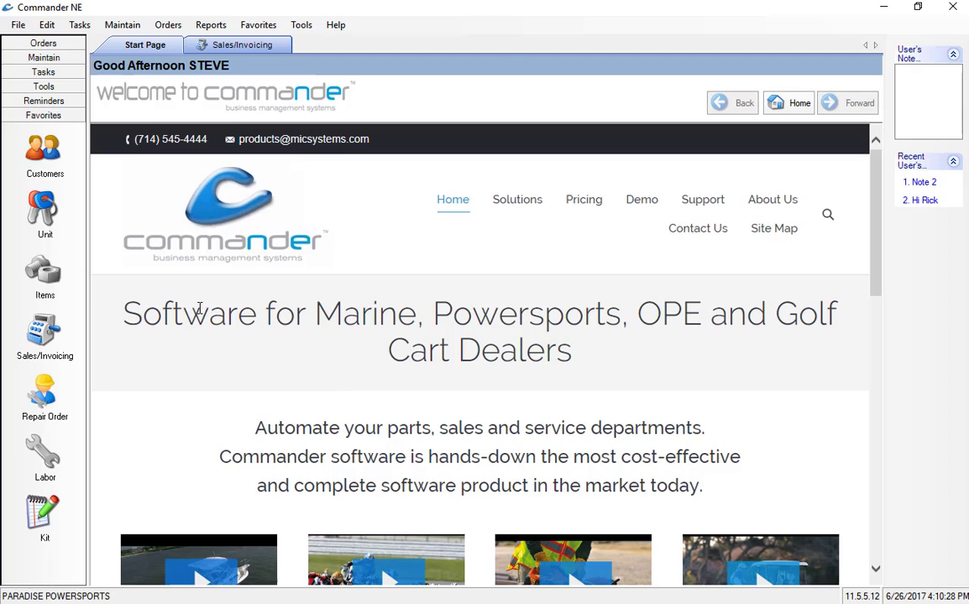
# - Load Yacht Doc Logo from the Logos folder as the Form 1 image in Form Image Settings
pyautogui.click(121, 27)
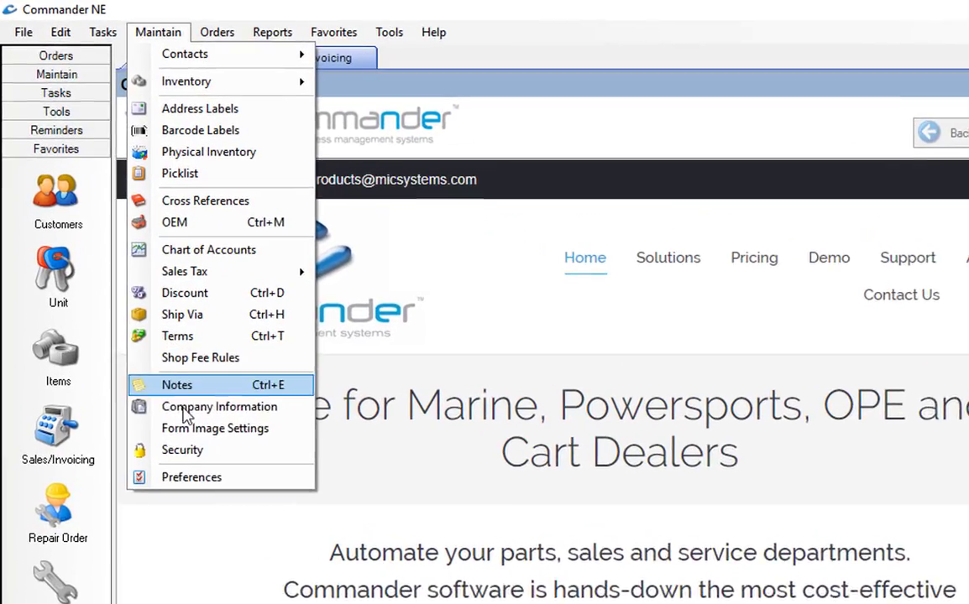
pyautogui.click(190, 449)
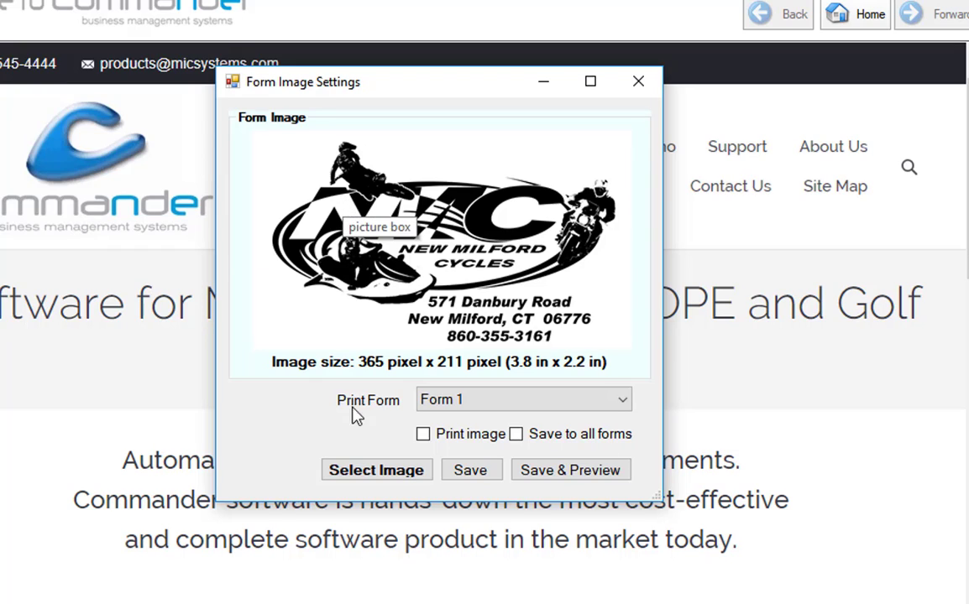
pyautogui.click(351, 473)
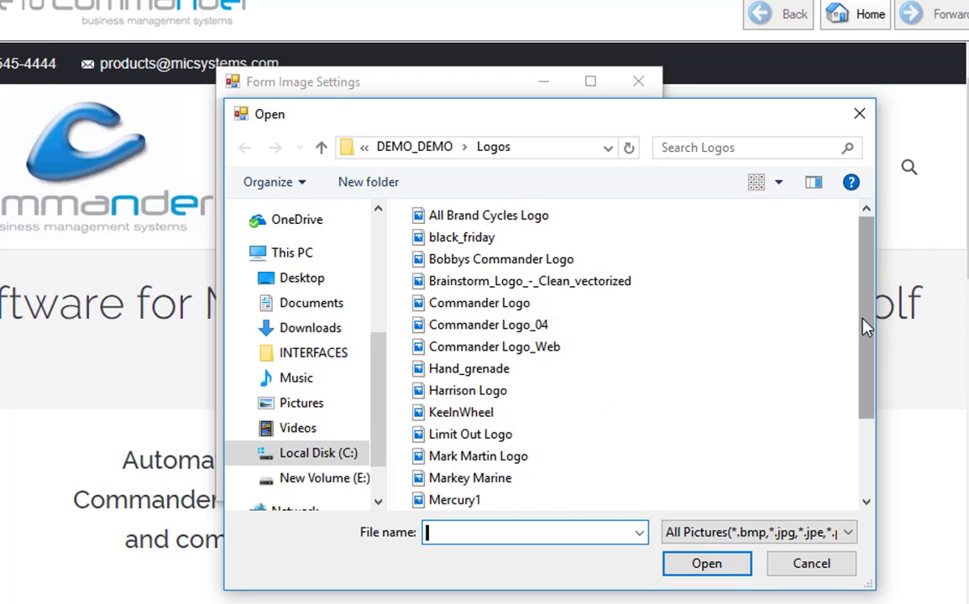
pyautogui.moveTo(862, 327); pyautogui.dragTo(871, 413)
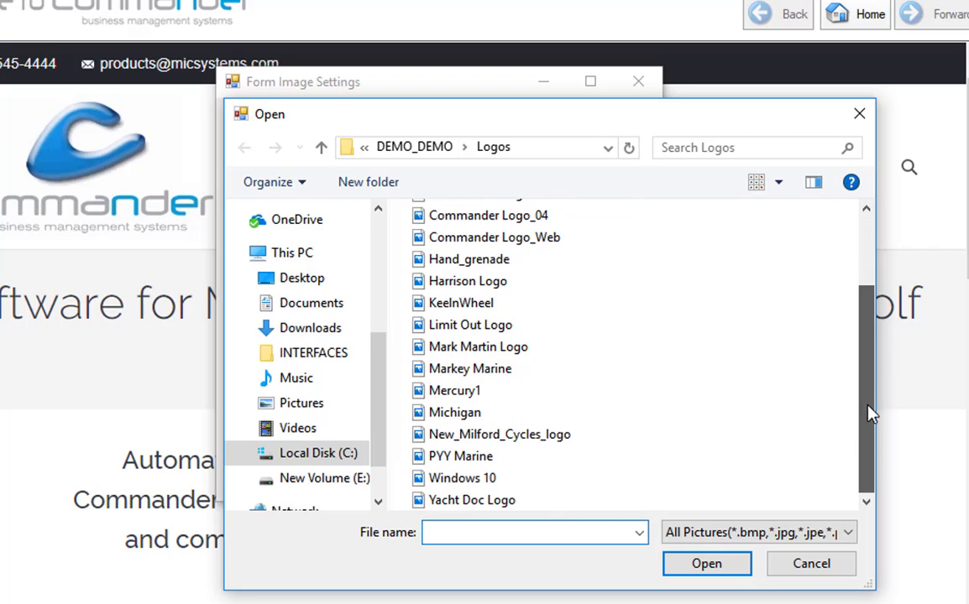
pyautogui.click(473, 502)
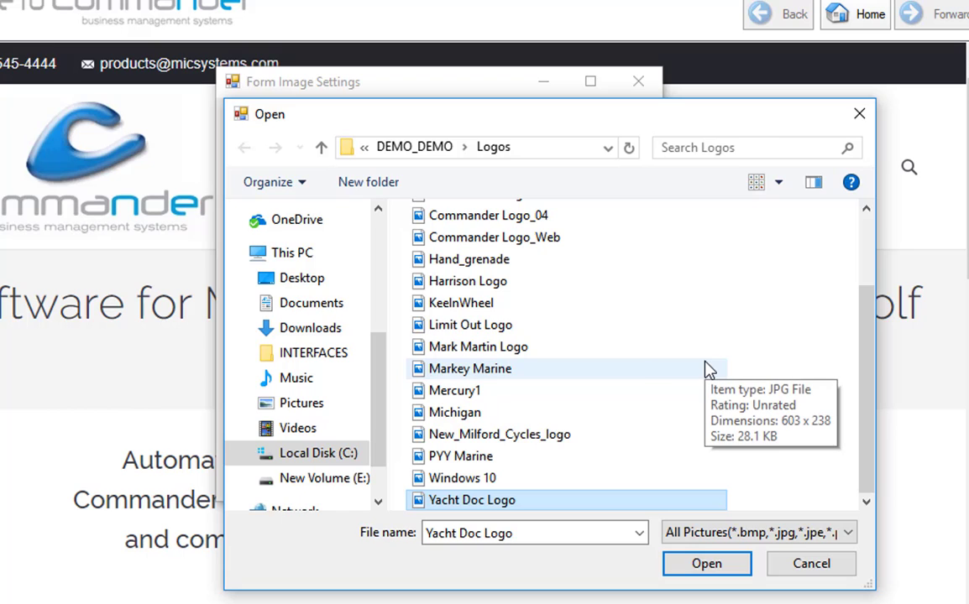
pyautogui.click(703, 566)
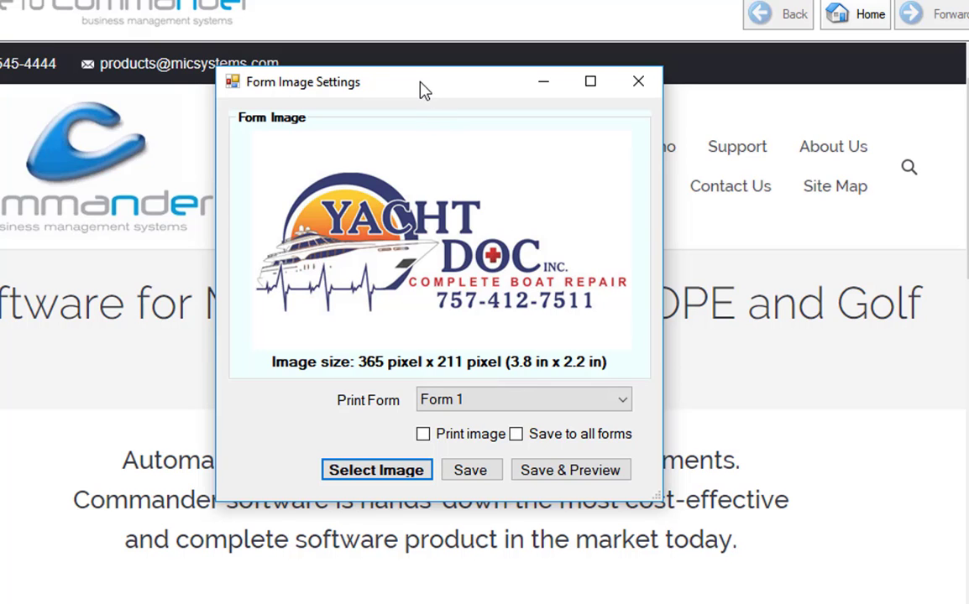
pyautogui.moveTo(424, 91); pyautogui.dragTo(398, 49)
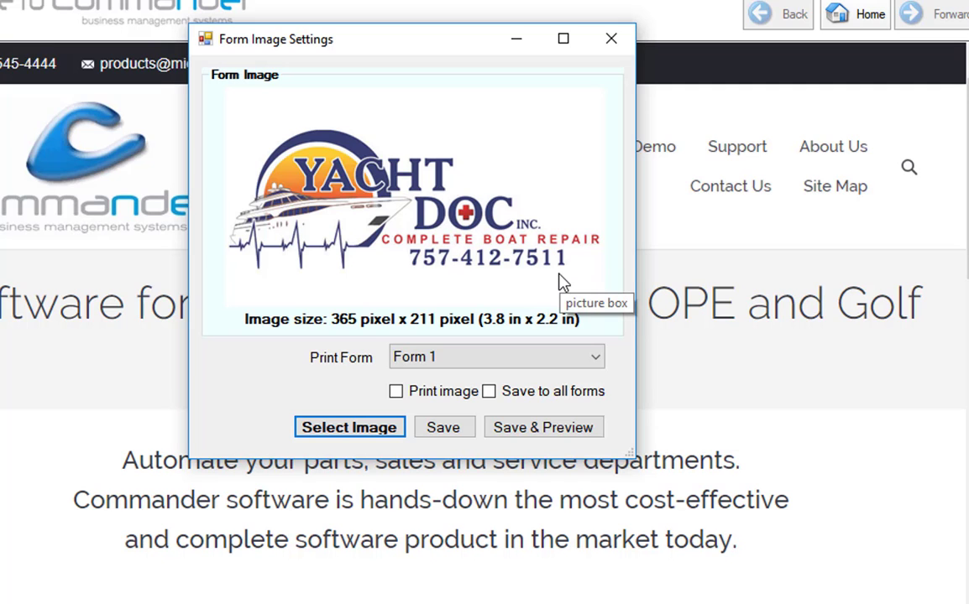
# - Replace the form image with the New_Milford_Cycles_logo file
pyautogui.click(385, 430)
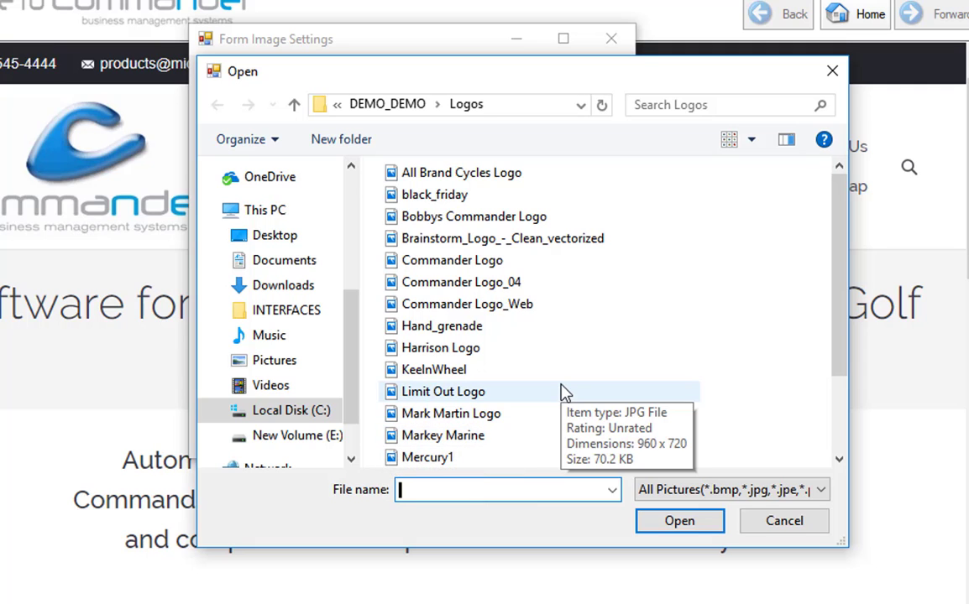
pyautogui.scroll(-2, 588, 344)
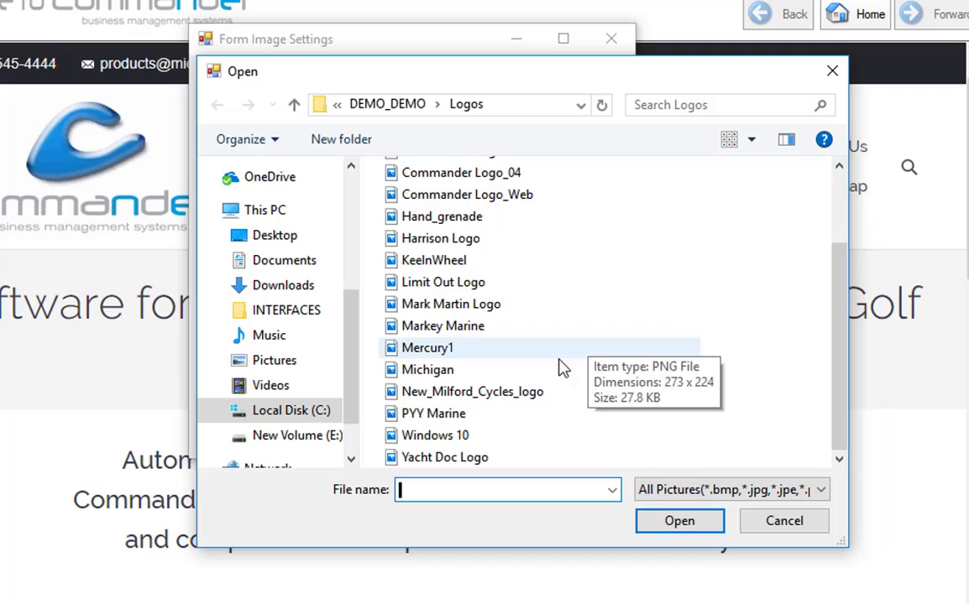
pyautogui.click(502, 393)
pyautogui.click(676, 523)
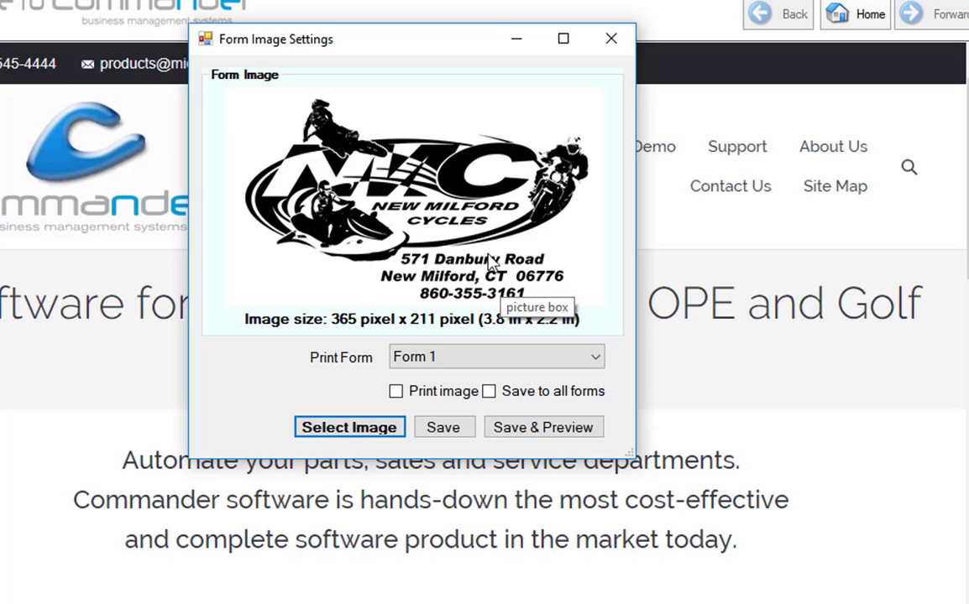
# - Enable Print image, save the logo to all forms, then close the preview and dialog
pyautogui.click(396, 393)
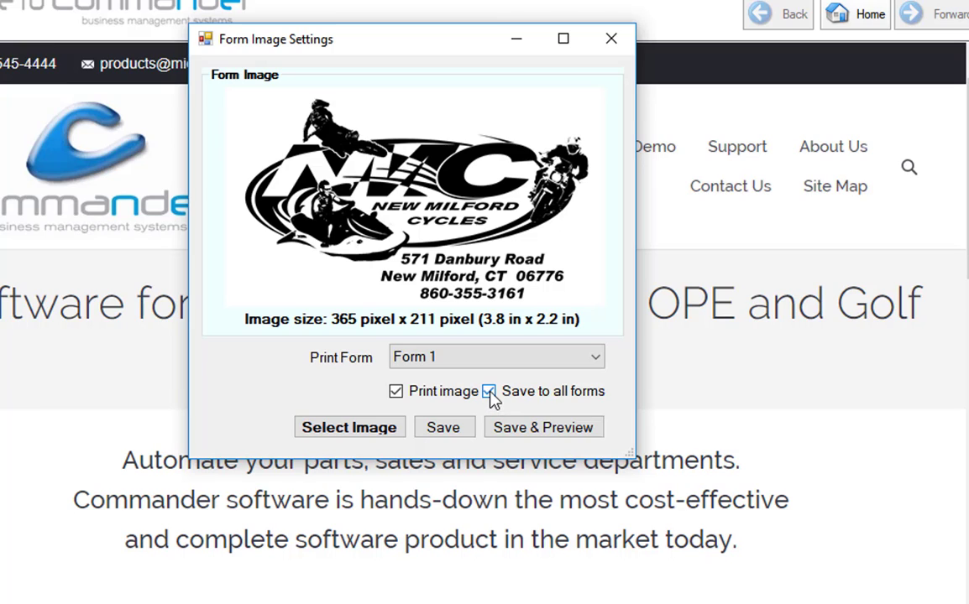
pyautogui.click(530, 430)
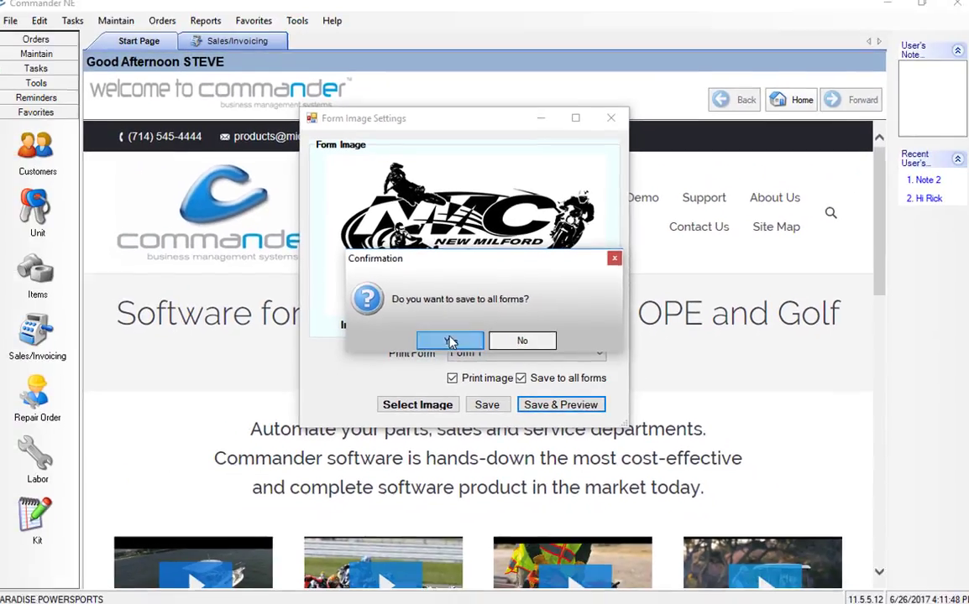
pyautogui.click(390, 339)
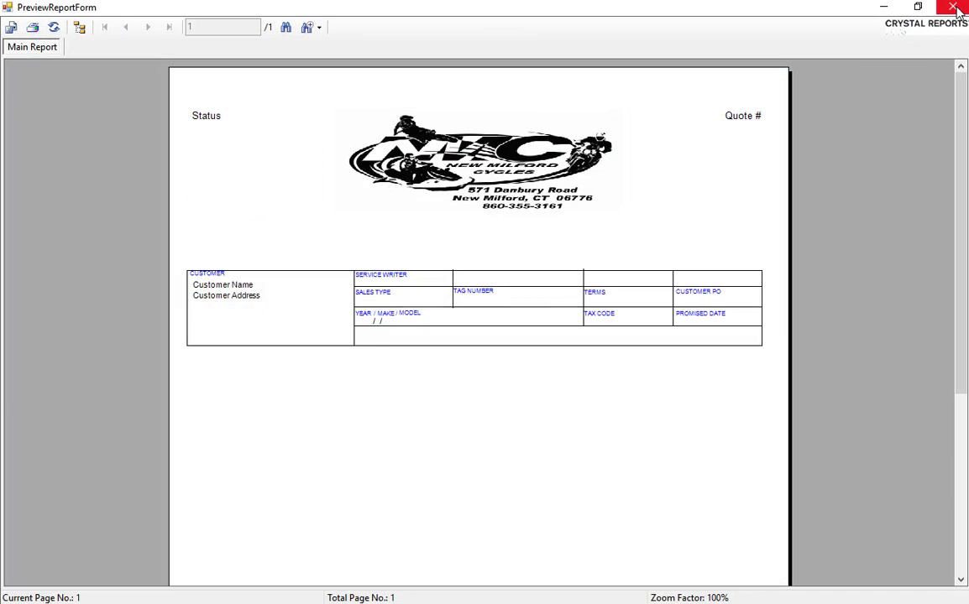
pyautogui.click(954, 9)
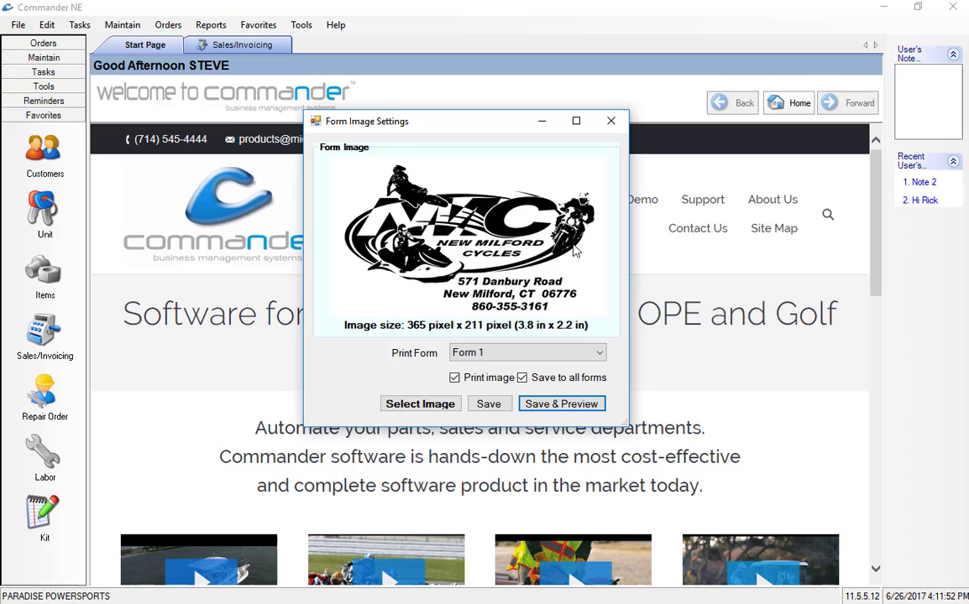
pyautogui.click(614, 126)
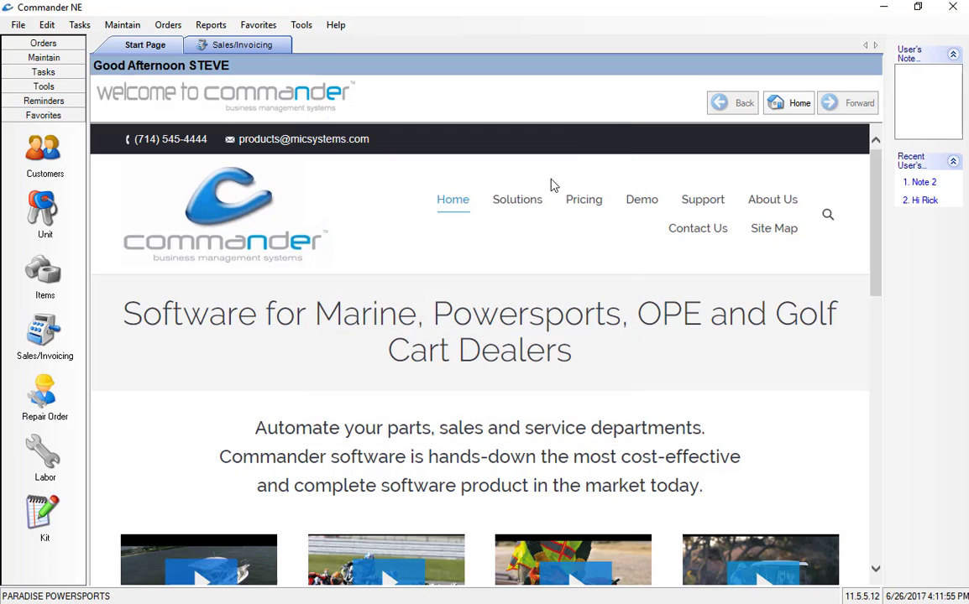
# - Open an invoice from Sales/Invoicing and bring up its Print options (8" x 11", Form 1)
pyautogui.click(39, 333)
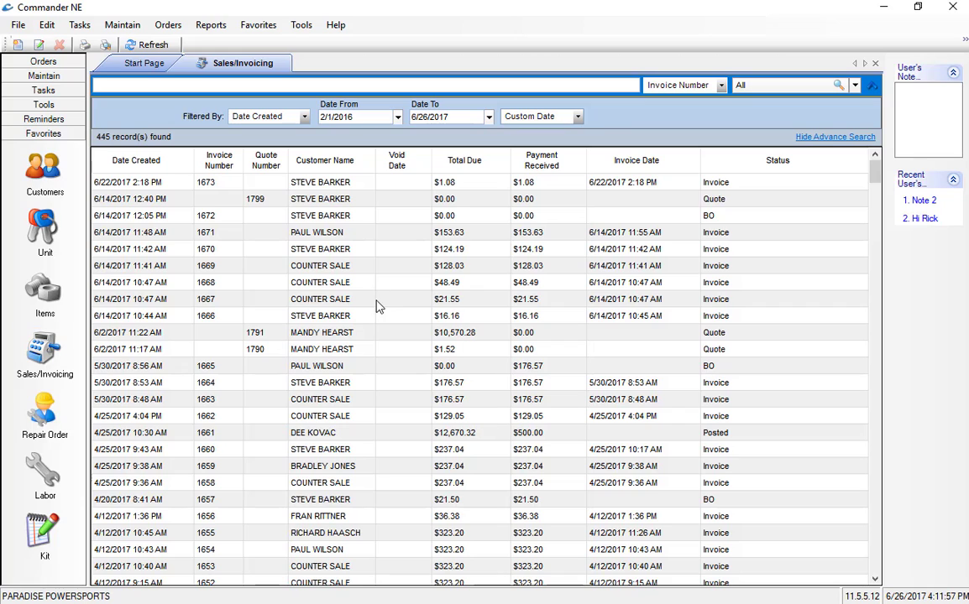
pyautogui.click(336, 251)
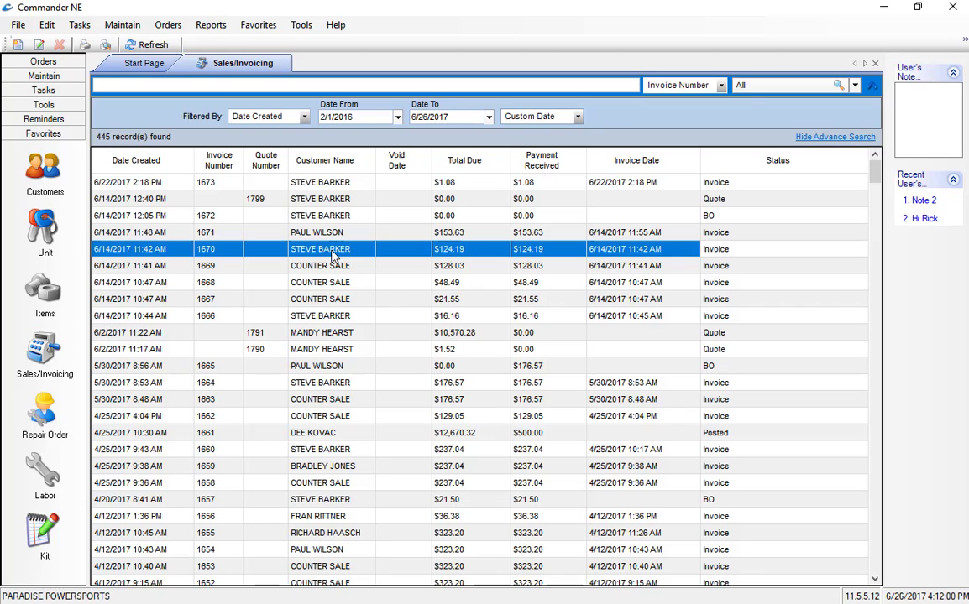
pyautogui.doubleClick(333, 256)
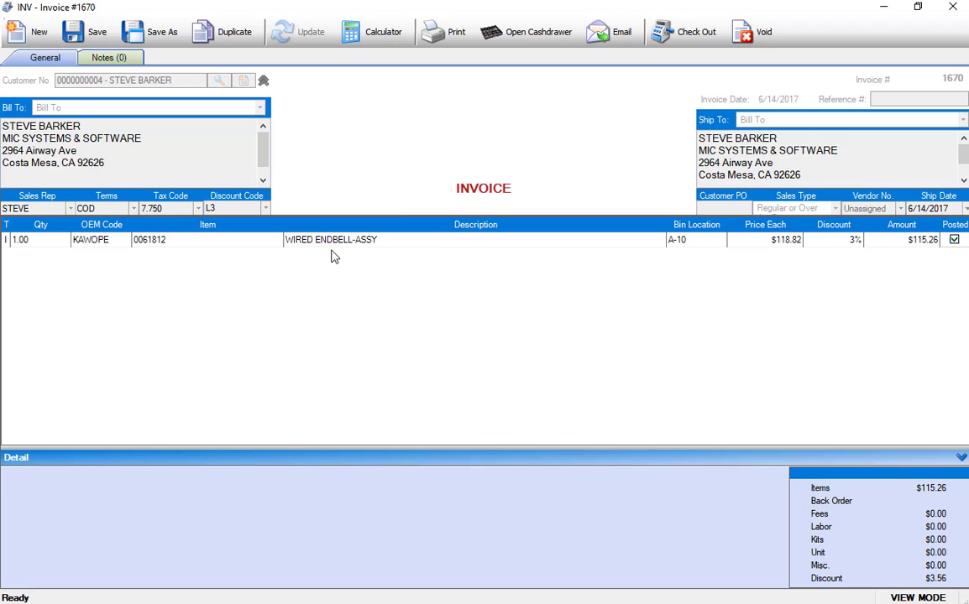
pyautogui.click(443, 41)
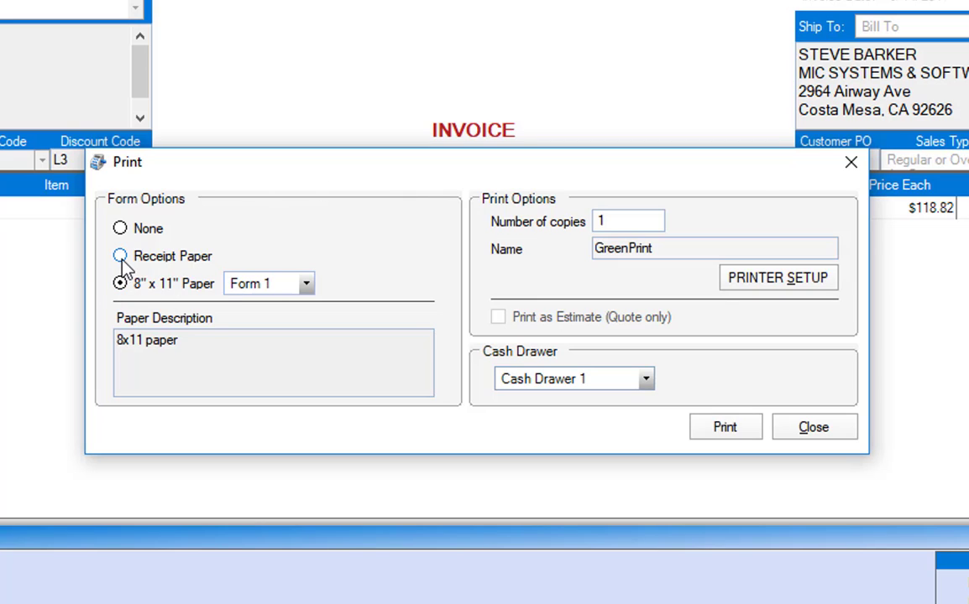
# - Keep 8" x 11" paper with Form 1 after briefly trying receipt paper
pyautogui.click(124, 262)
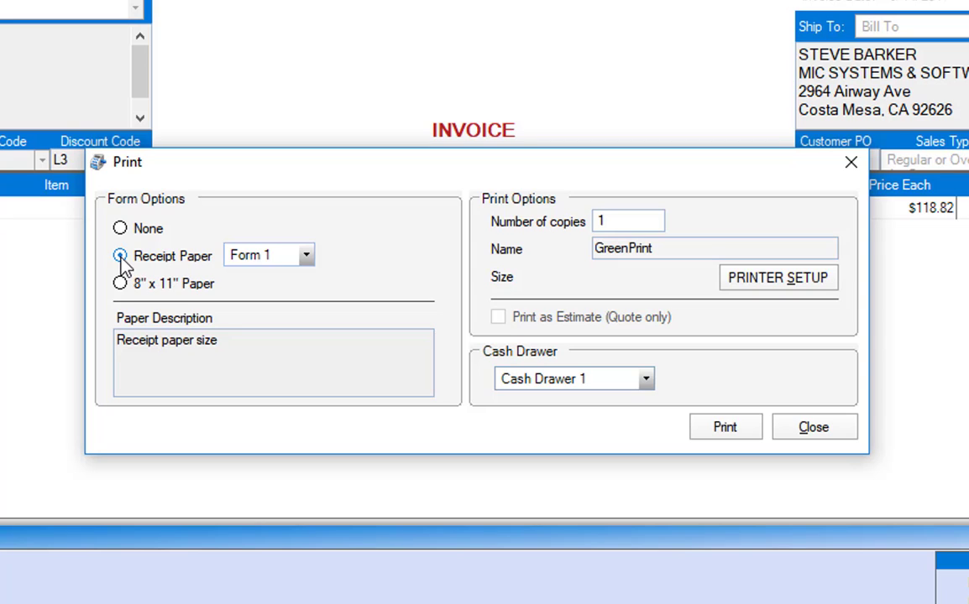
pyautogui.click(122, 287)
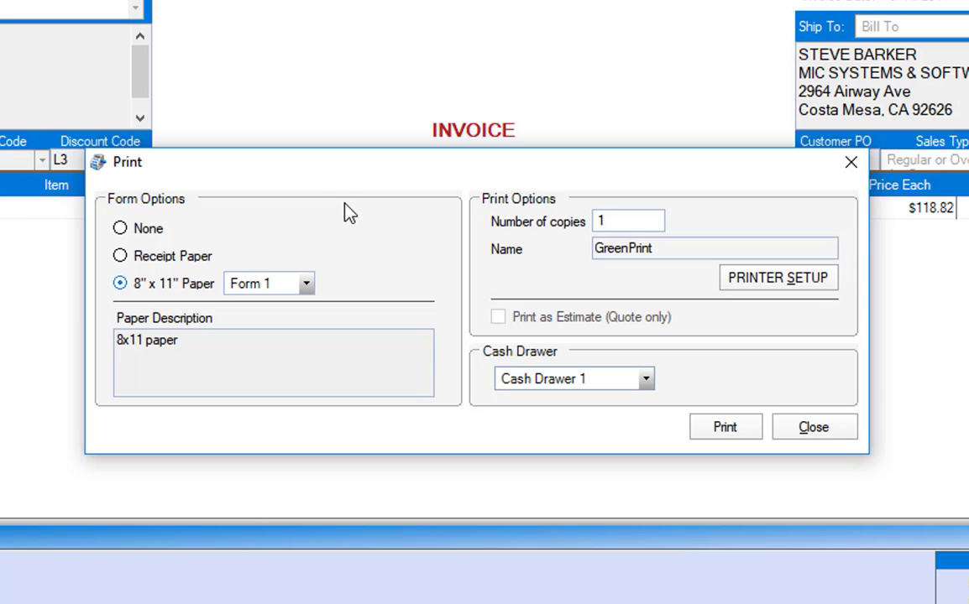
pyautogui.click(307, 286)
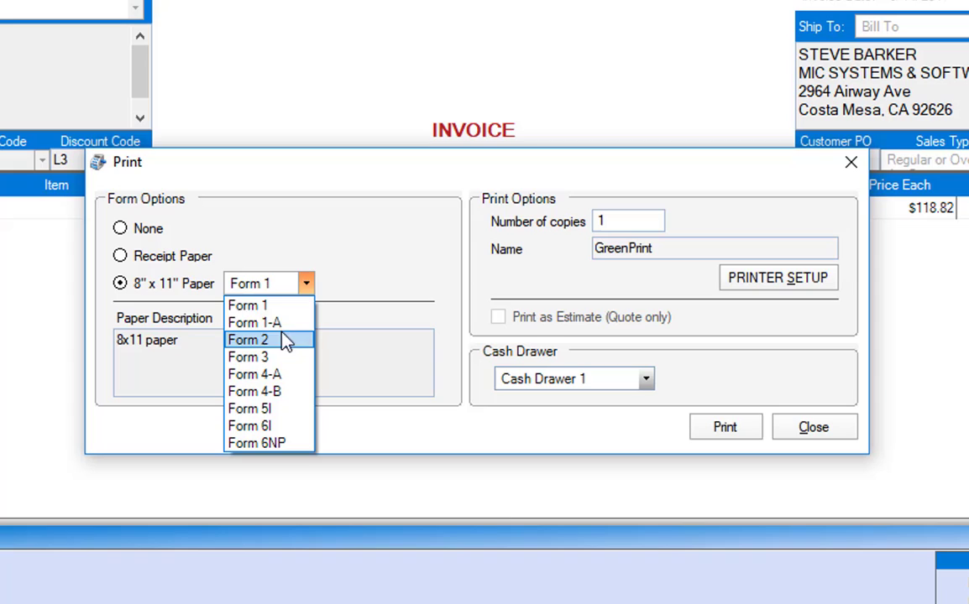
pyautogui.click(278, 310)
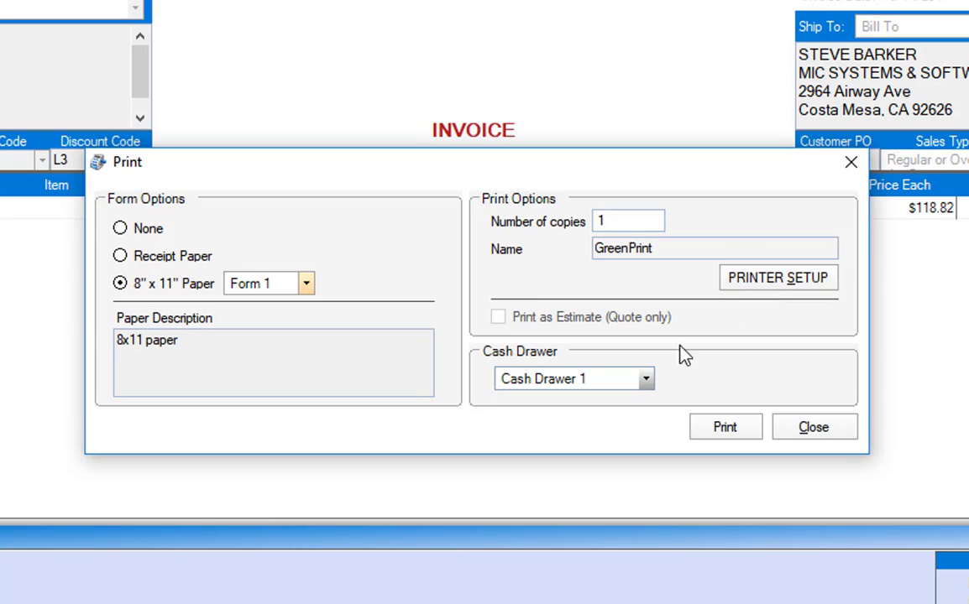
# - Keep Cash Drawer 1, print the invoice, and hide the GreenPrint page thumbnails
pyautogui.click(647, 382)
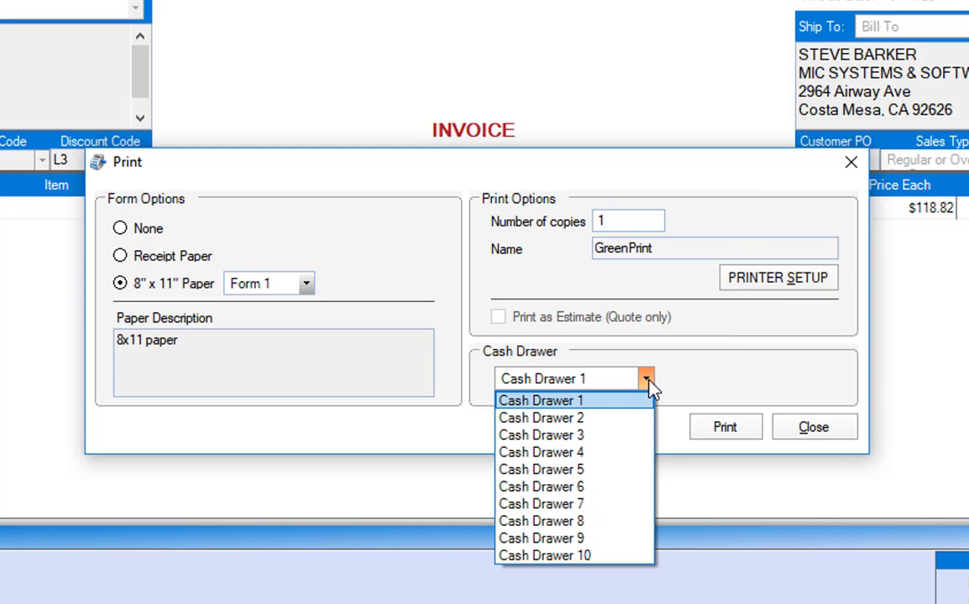
pyautogui.click(702, 372)
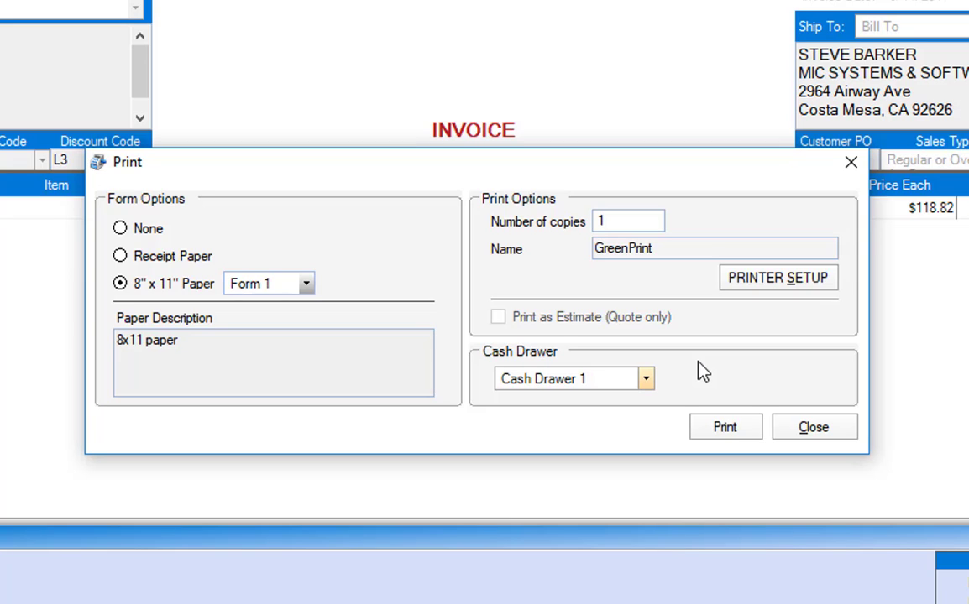
pyautogui.click(727, 434)
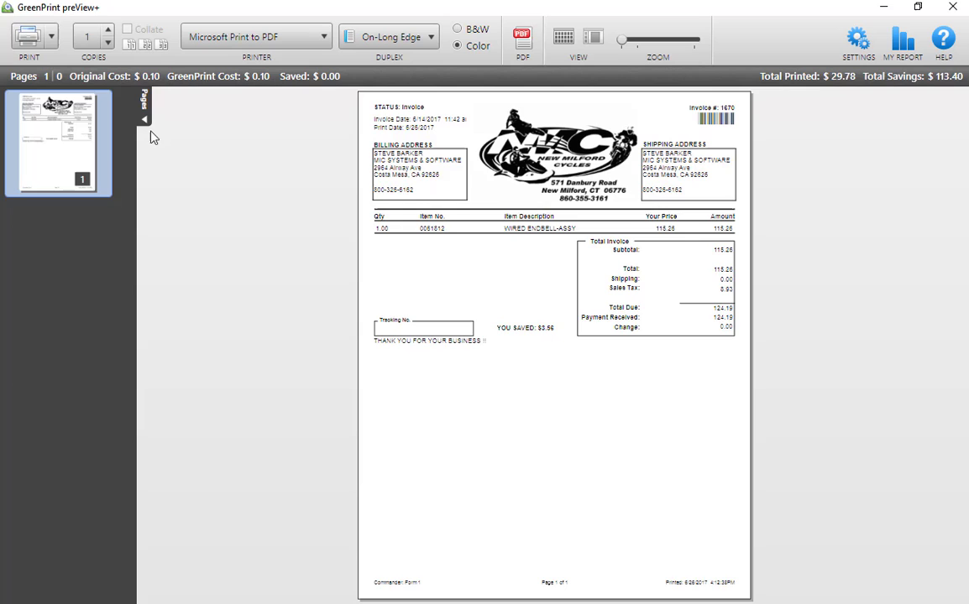
pyautogui.click(145, 123)
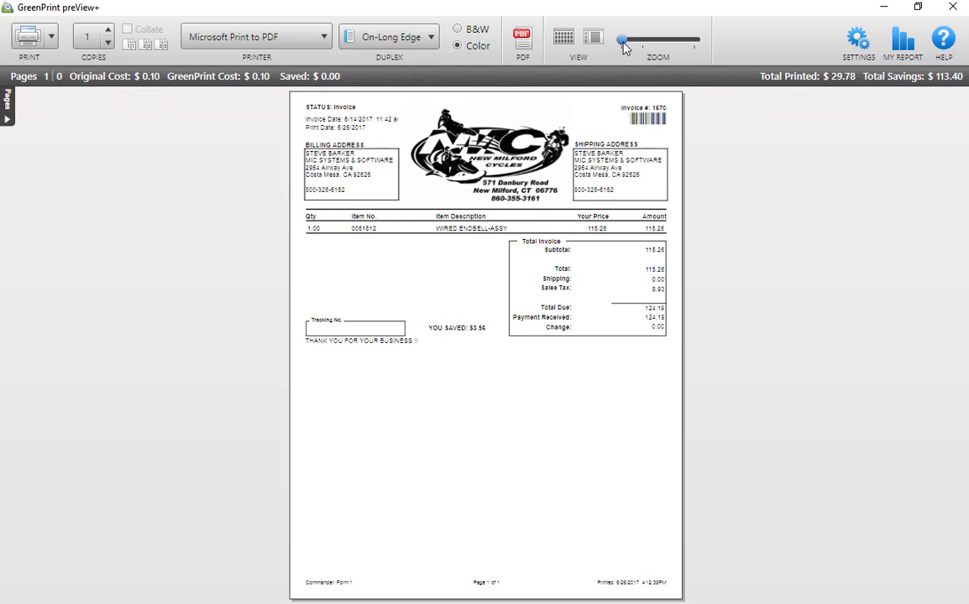